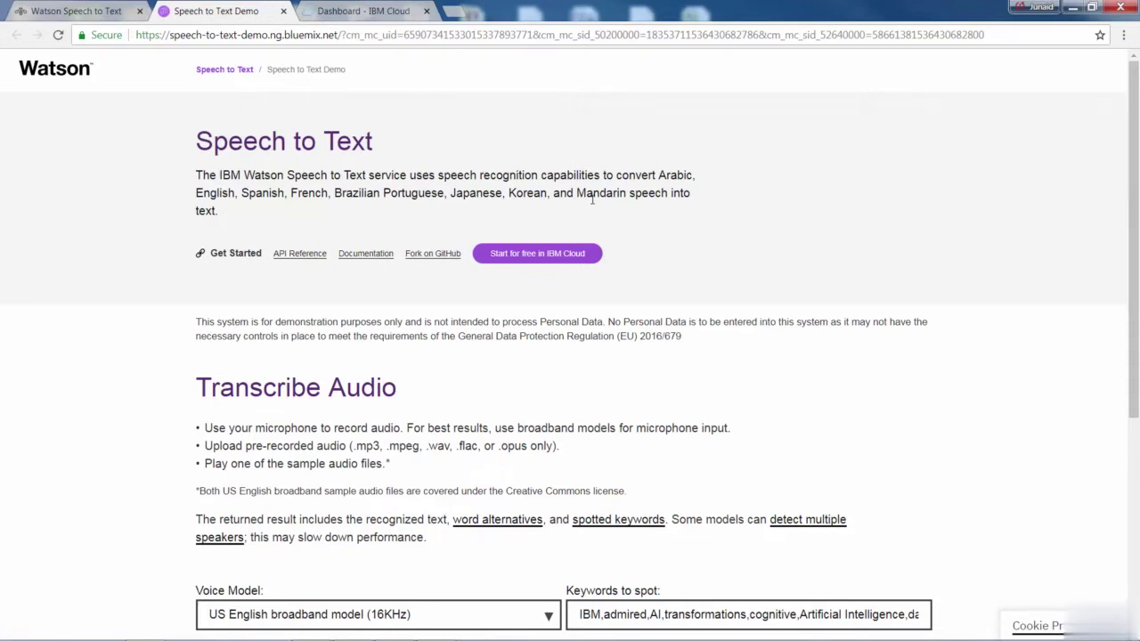
# Step: Review the supported audio formats note and play Sample 2 in Transcribe Audio
pyautogui.scroll(-1, 593, 199)
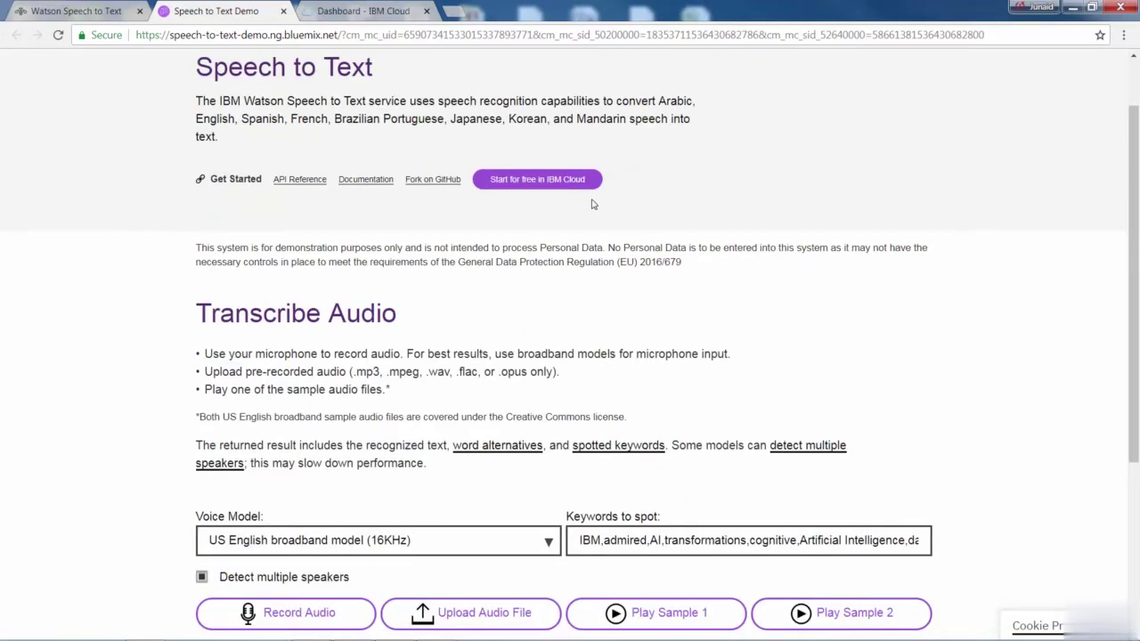
pyautogui.scroll(-1, 593, 201)
pyautogui.moveTo(352, 297); pyautogui.dragTo(575, 316)
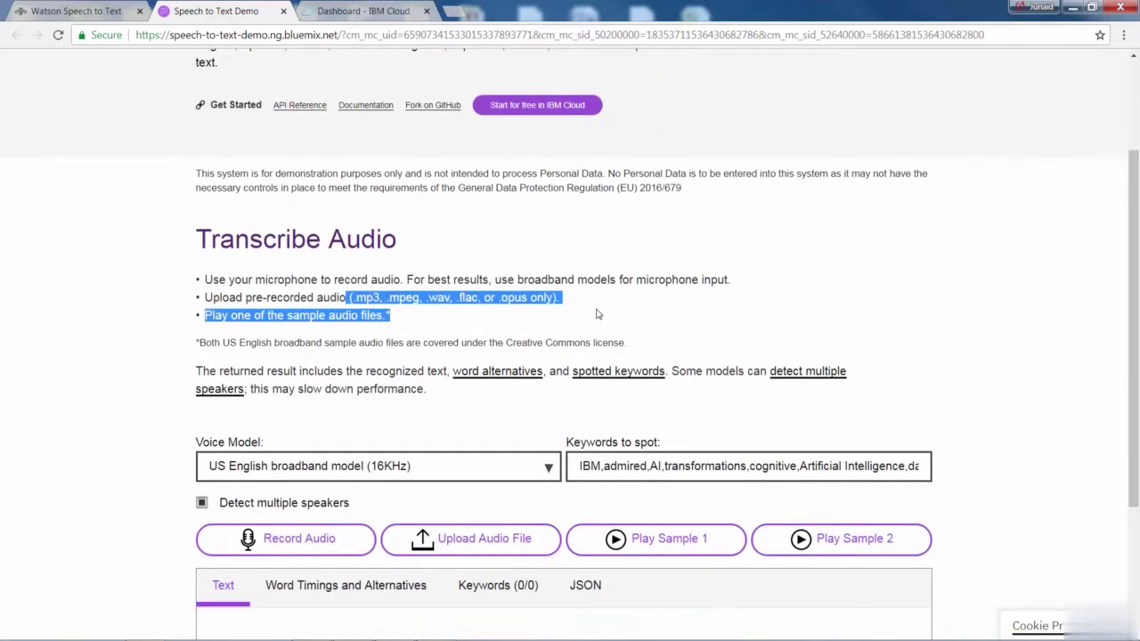
pyautogui.click(597, 315)
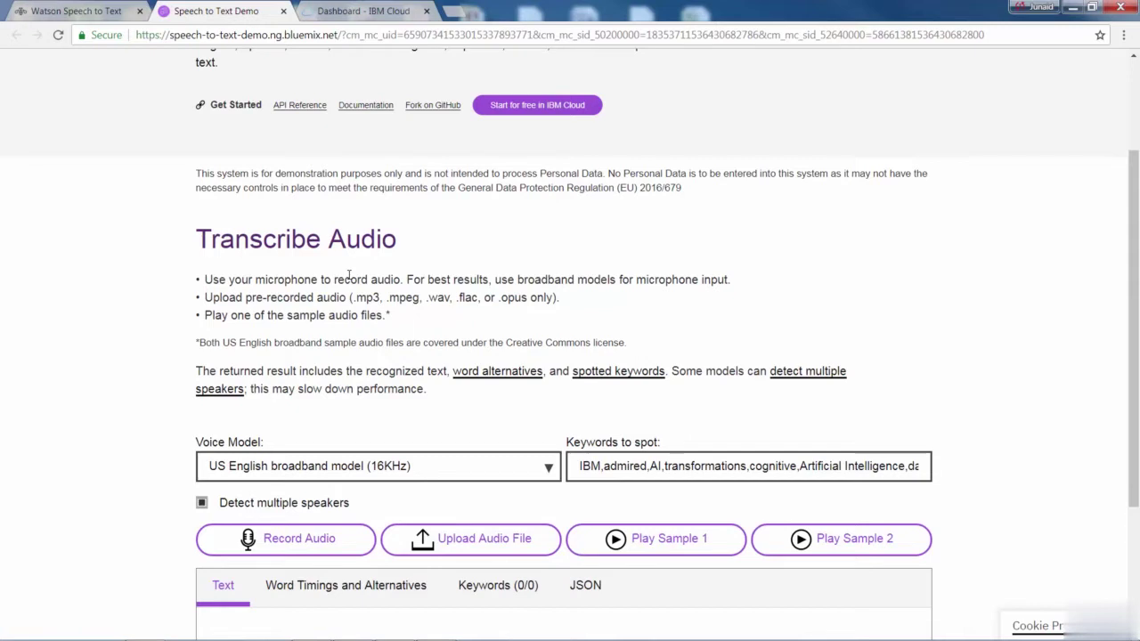
pyautogui.scroll(-2, 348, 274)
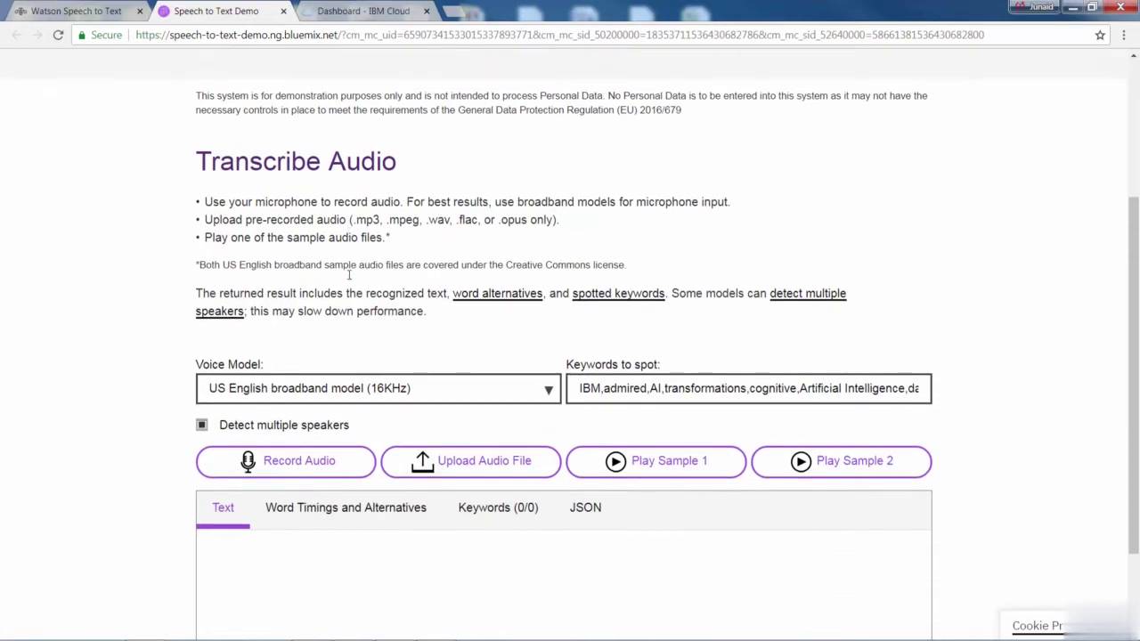
pyautogui.click(848, 392)
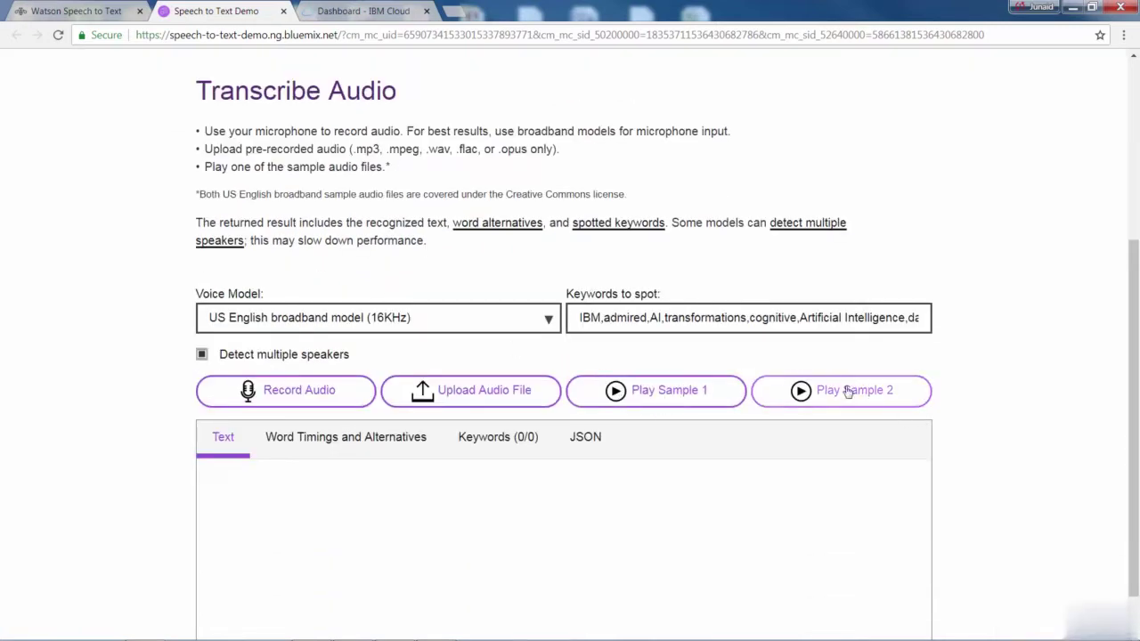
pyautogui.scroll(-1, 848, 392)
# Step: Keep the US English broadband (16KHz) model and record live speech for transcription
pyautogui.click(329, 272)
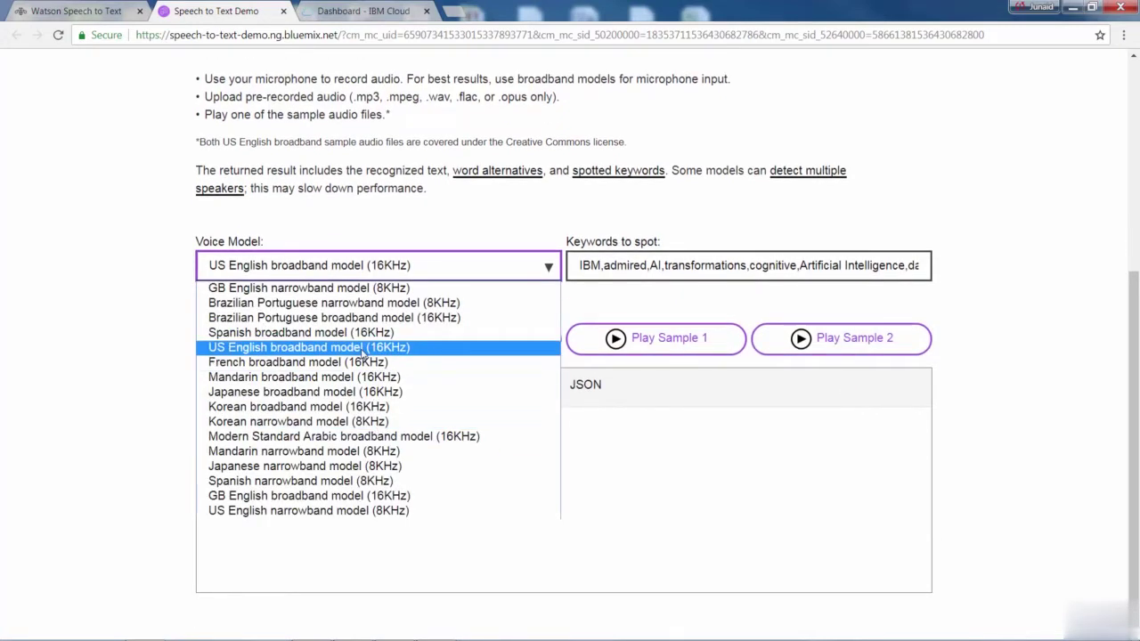
pyautogui.click(363, 347)
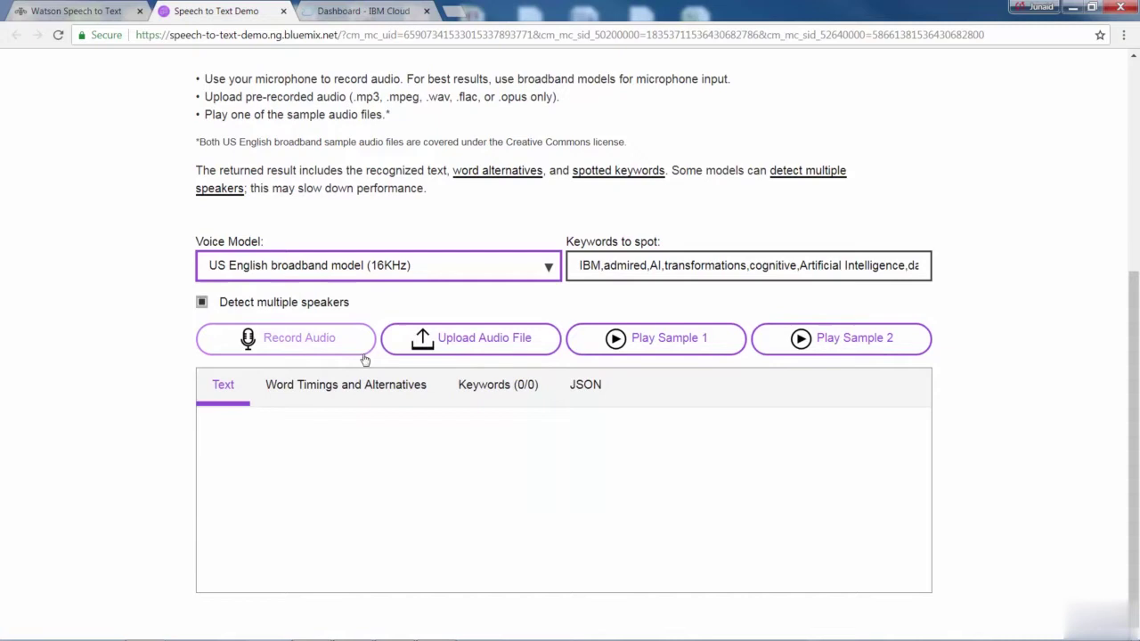
pyautogui.click(307, 342)
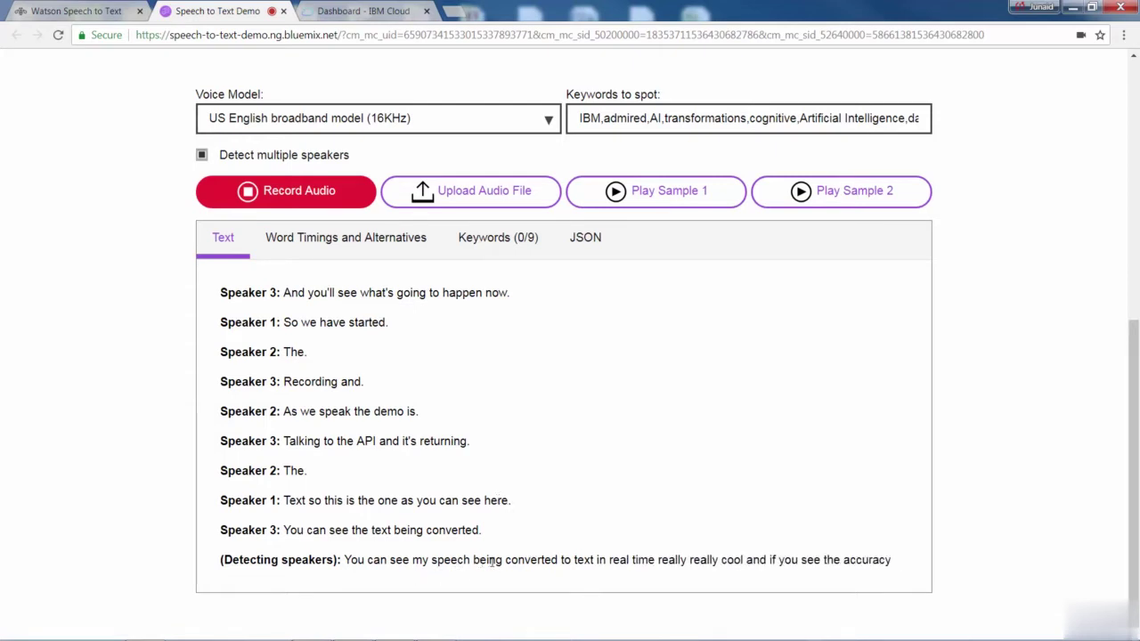
# Step: View the Word Timings and Alternatives tab, then scroll through the JSON WebSocket messages
pyautogui.click(374, 252)
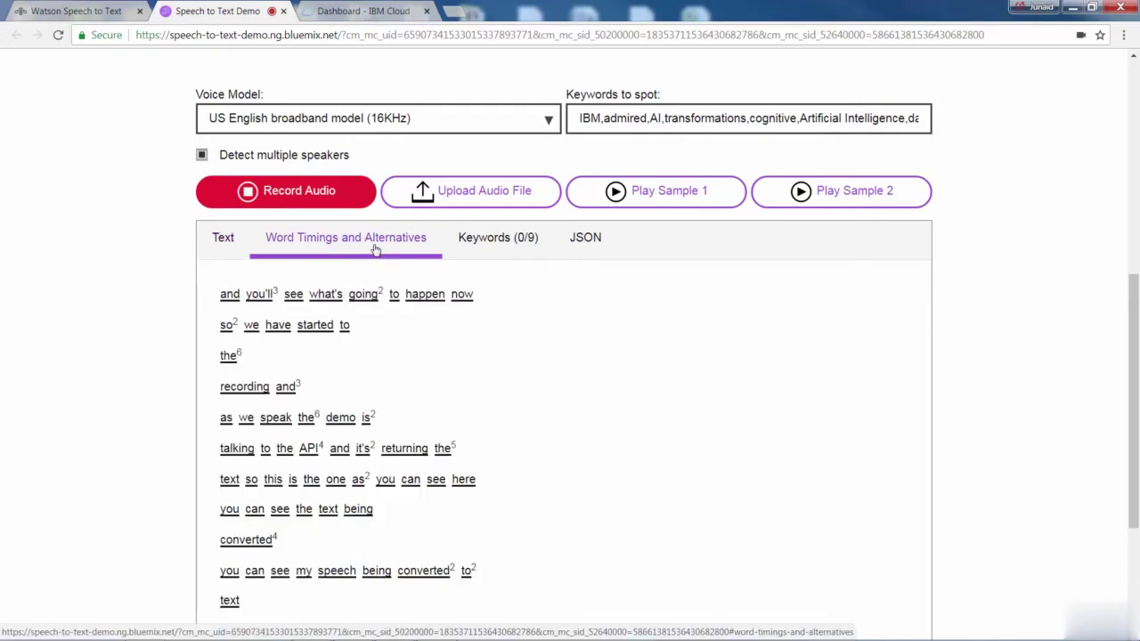
pyautogui.click(597, 259)
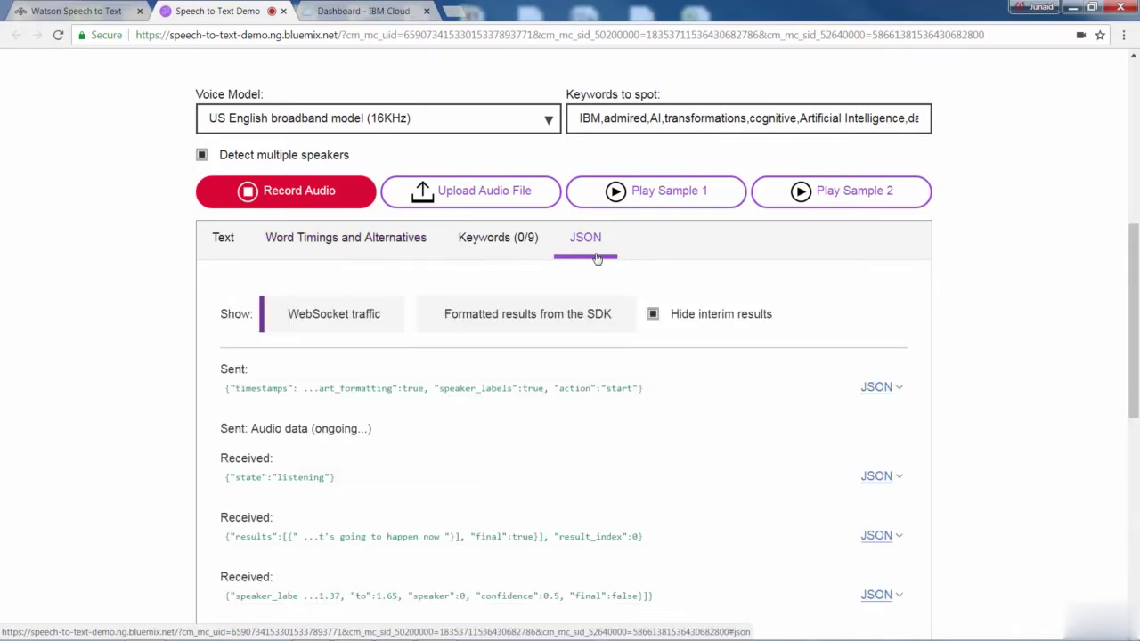
pyautogui.scroll(-2, 601, 424)
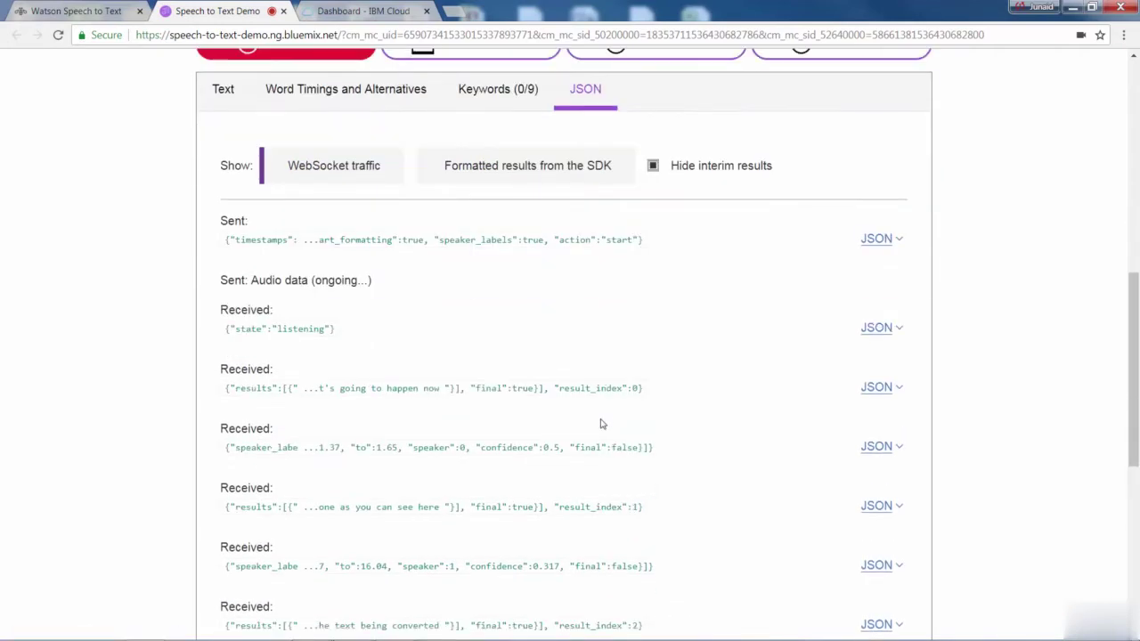
pyautogui.scroll(-3, 601, 424)
pyautogui.scroll(-3, 601, 424)
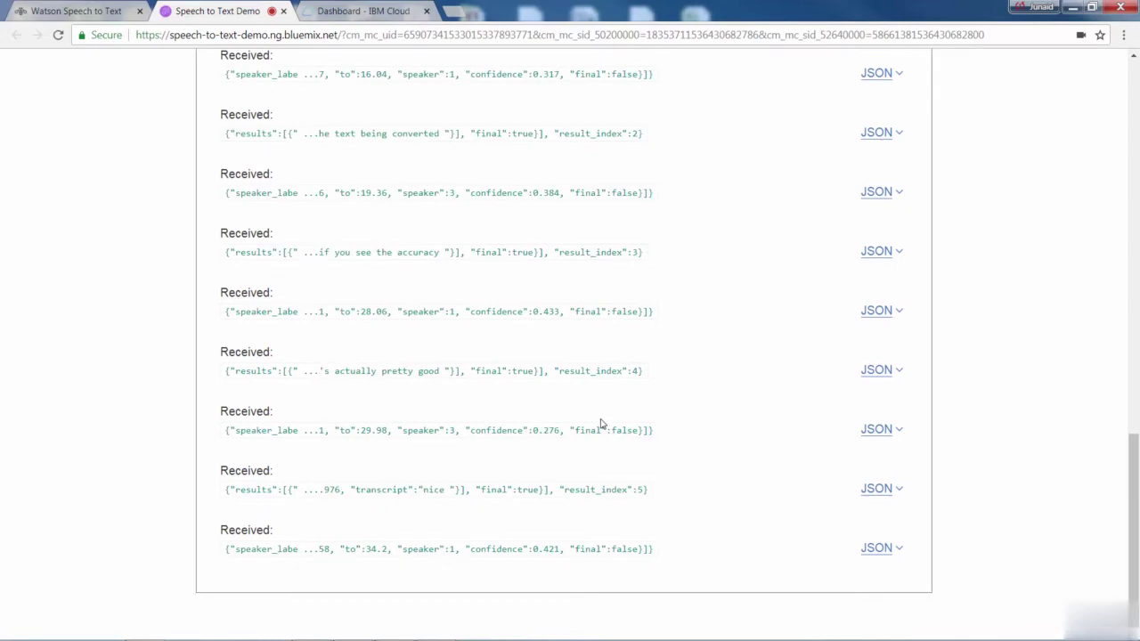
pyautogui.scroll(3, 601, 424)
pyautogui.scroll(5, 601, 423)
pyautogui.scroll(2, 602, 424)
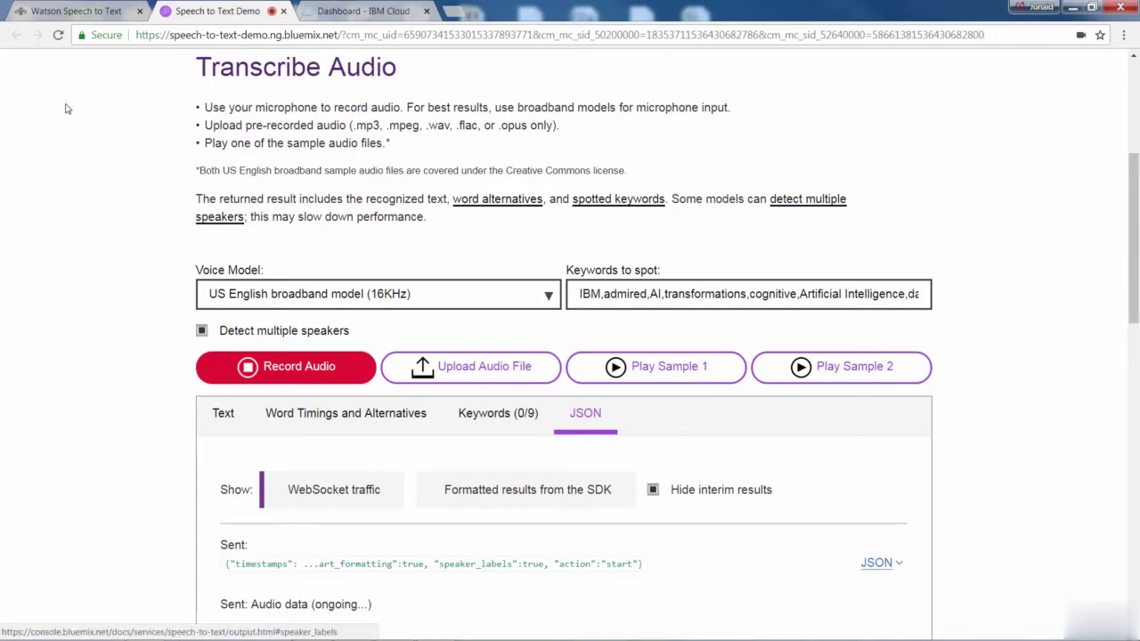
# Step: Check the Speech to Text pricing plans, then go to the IBM Cloud dashboard
pyautogui.click(72, 5)
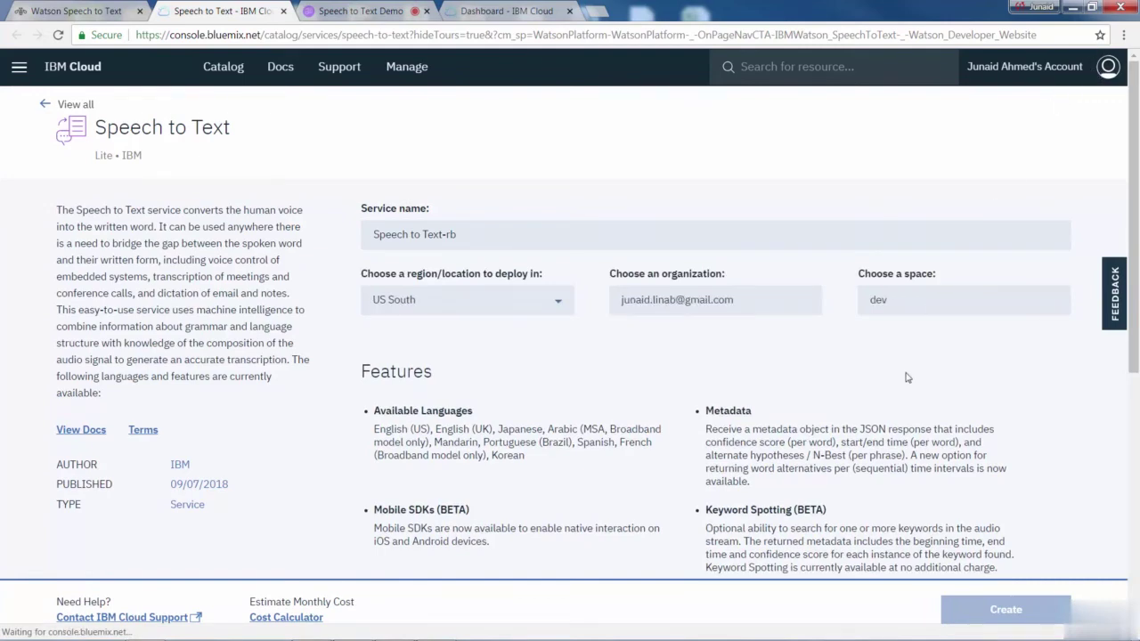
pyautogui.scroll(-2, 907, 377)
pyautogui.scroll(-3, 906, 378)
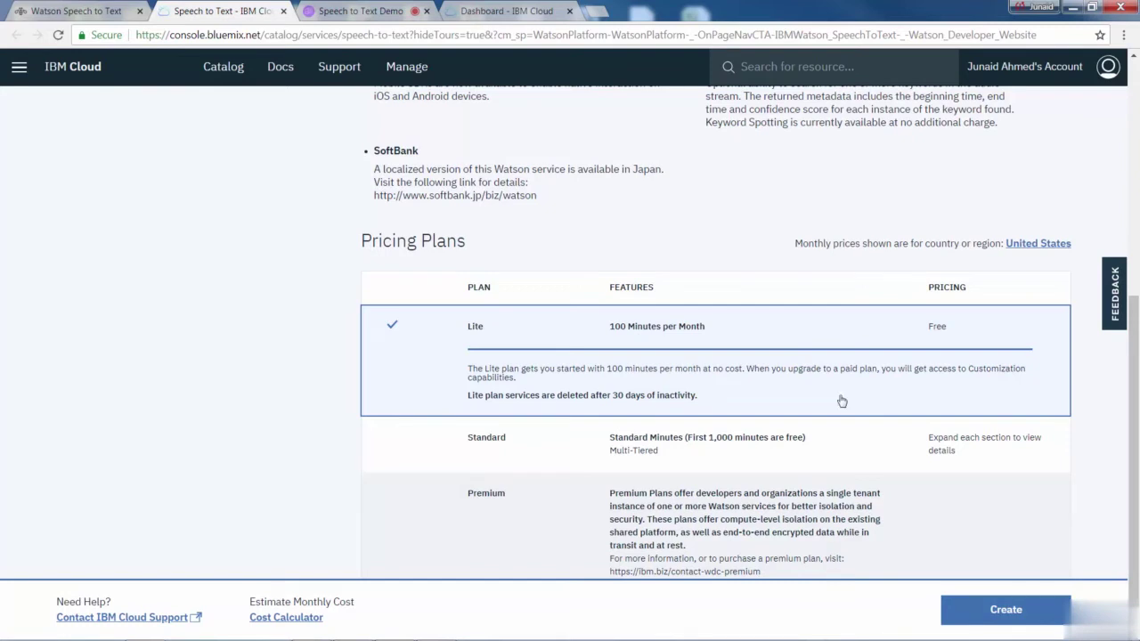
pyautogui.click(493, 12)
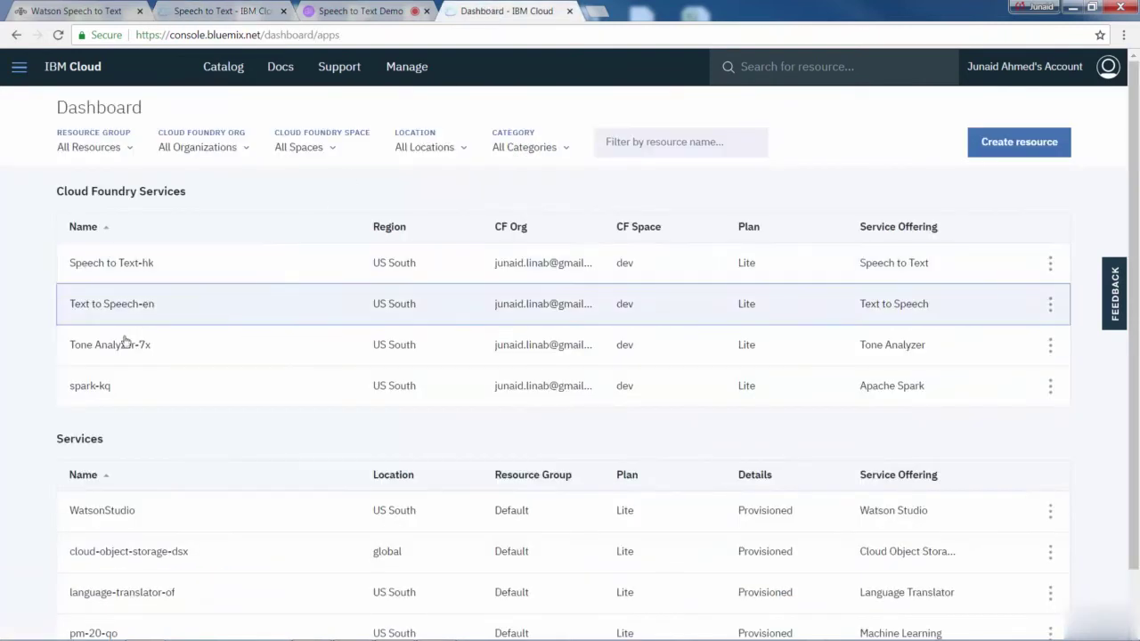
# Step: Open the Speech to Text-hk service, reveal its credentials and copy the sample curl command
pyautogui.click(132, 266)
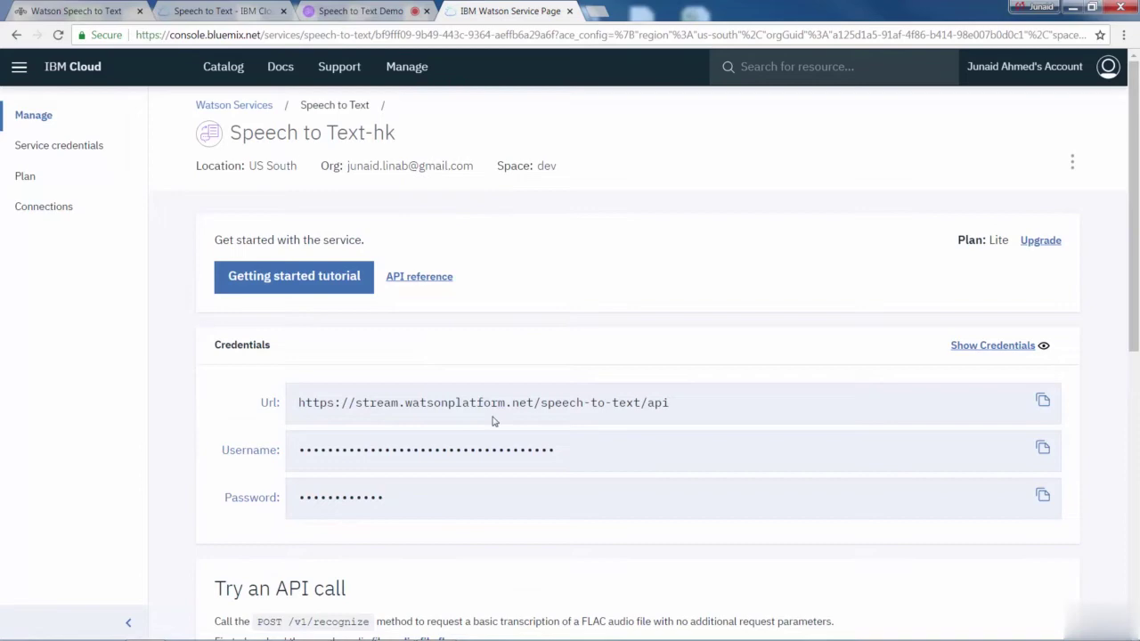
pyautogui.scroll(-1, 494, 421)
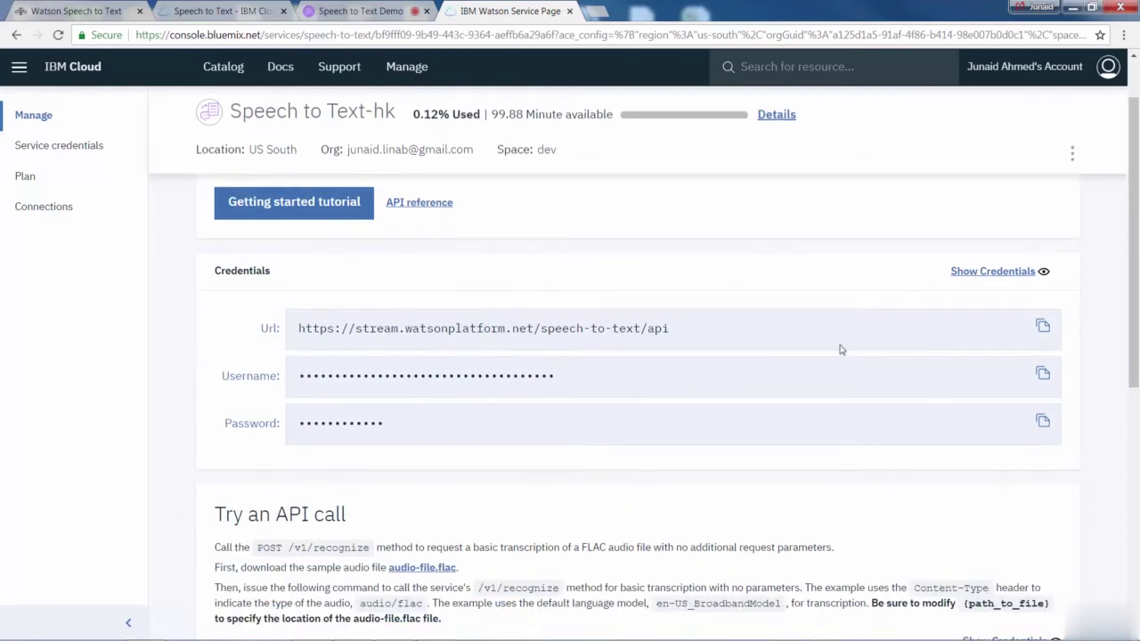
pyautogui.click(1023, 274)
pyautogui.scroll(-2, 935, 365)
pyautogui.scroll(-2, 936, 365)
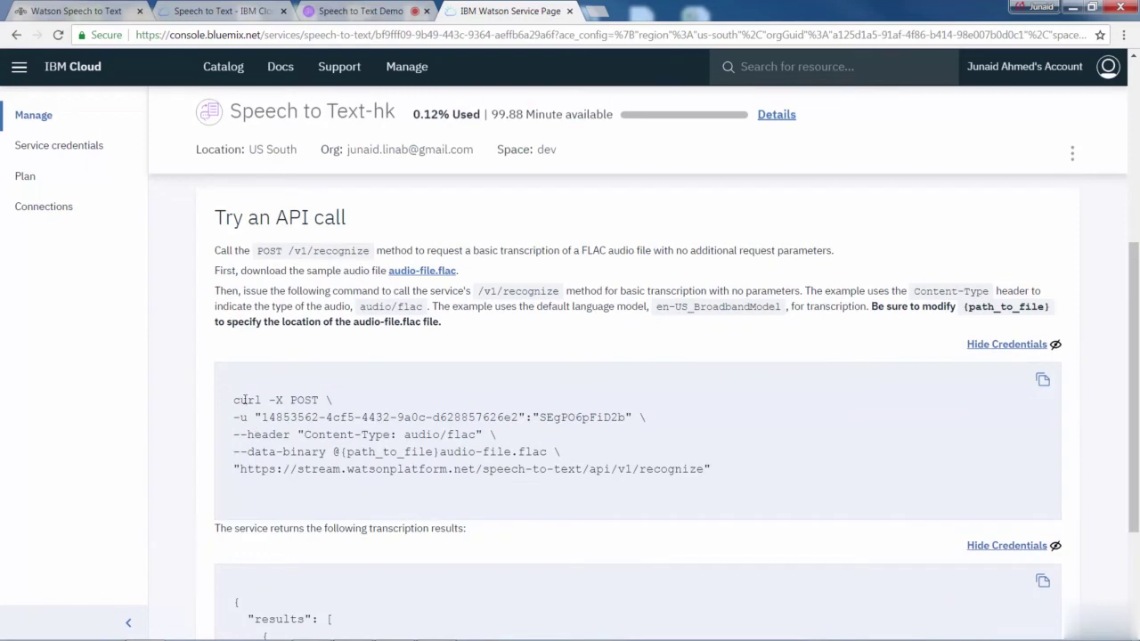
pyautogui.click(1046, 383)
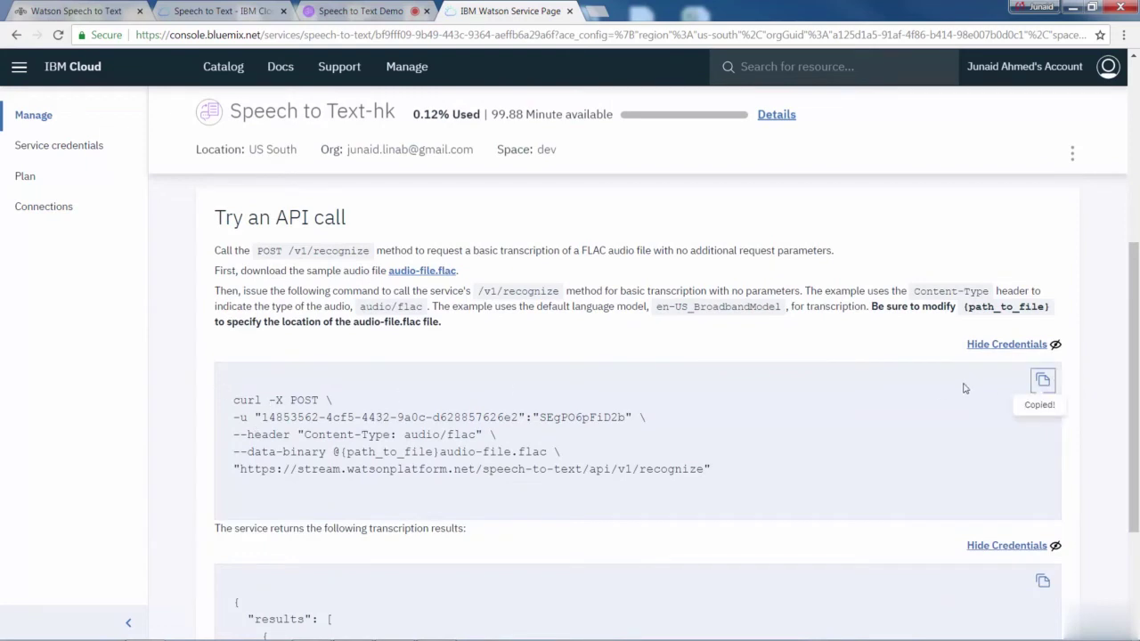
pyautogui.moveTo(356, 638)
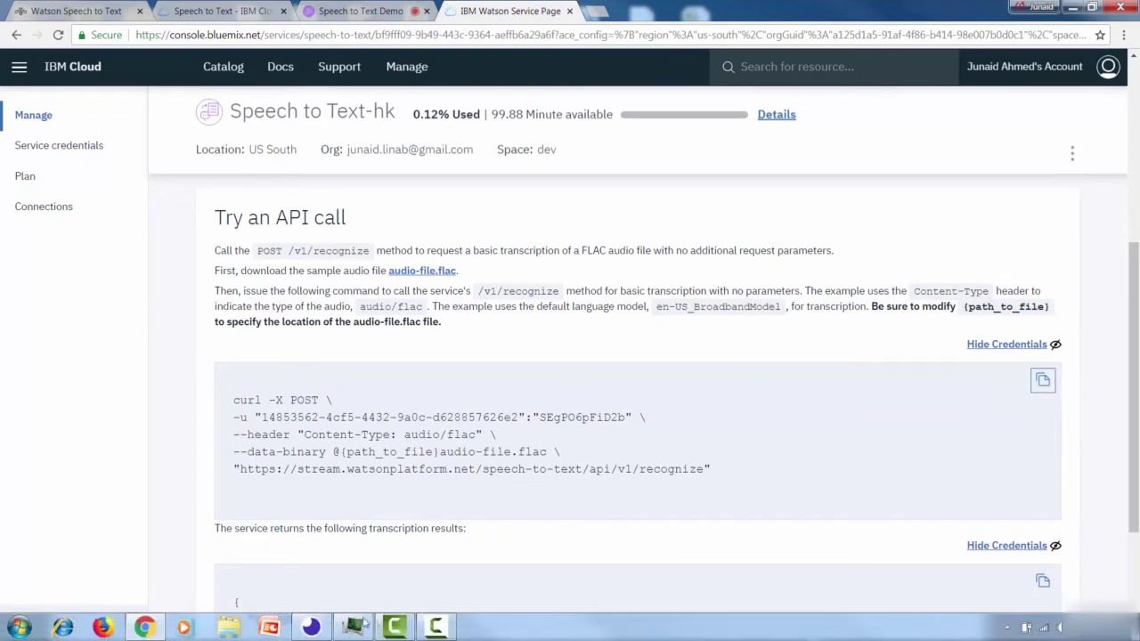
# Step: Paste the copied curl command into the Insomnia request's URL bar
pyautogui.click(312, 627)
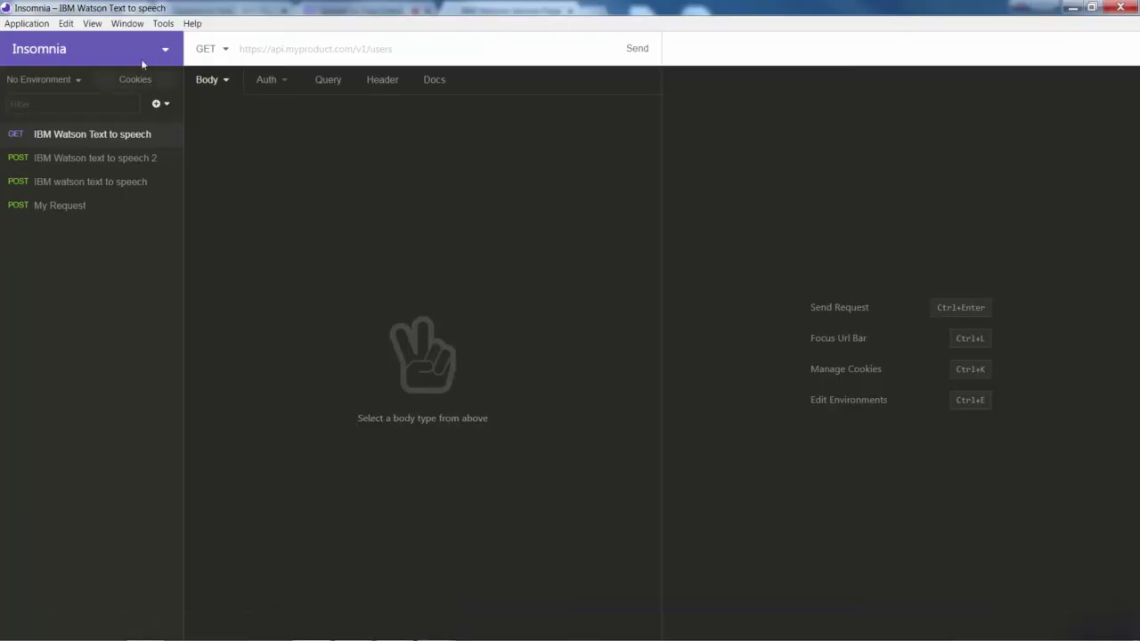
pyautogui.rightClick(269, 49)
pyautogui.click(299, 95)
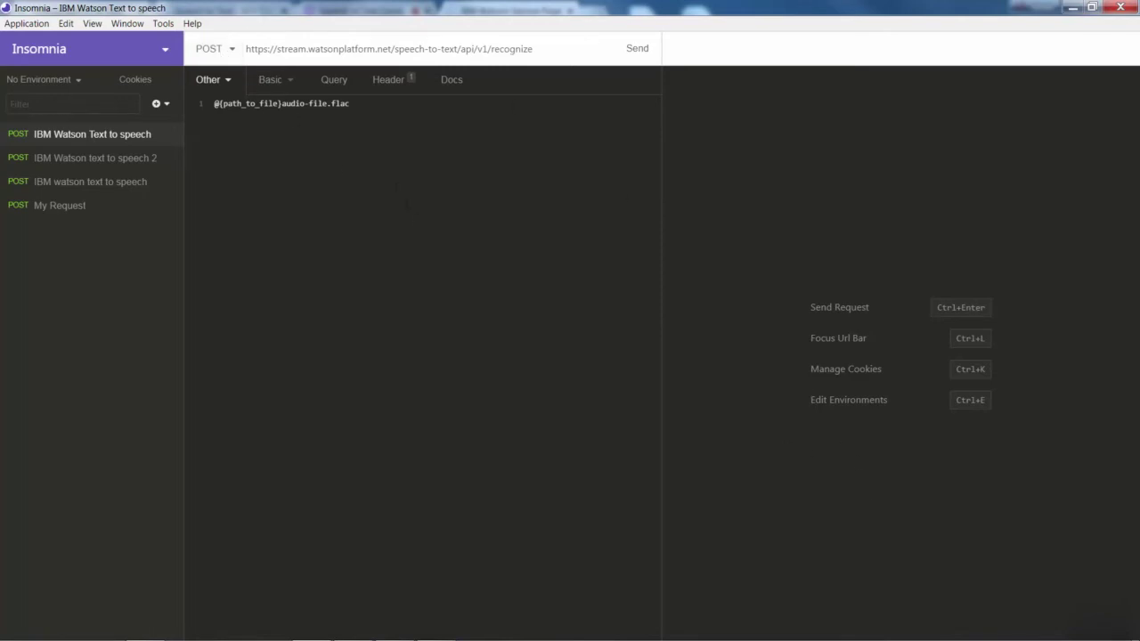
# Step: Check the imported basic auth, query parameters, Content-Type header and request body
pyautogui.click(274, 80)
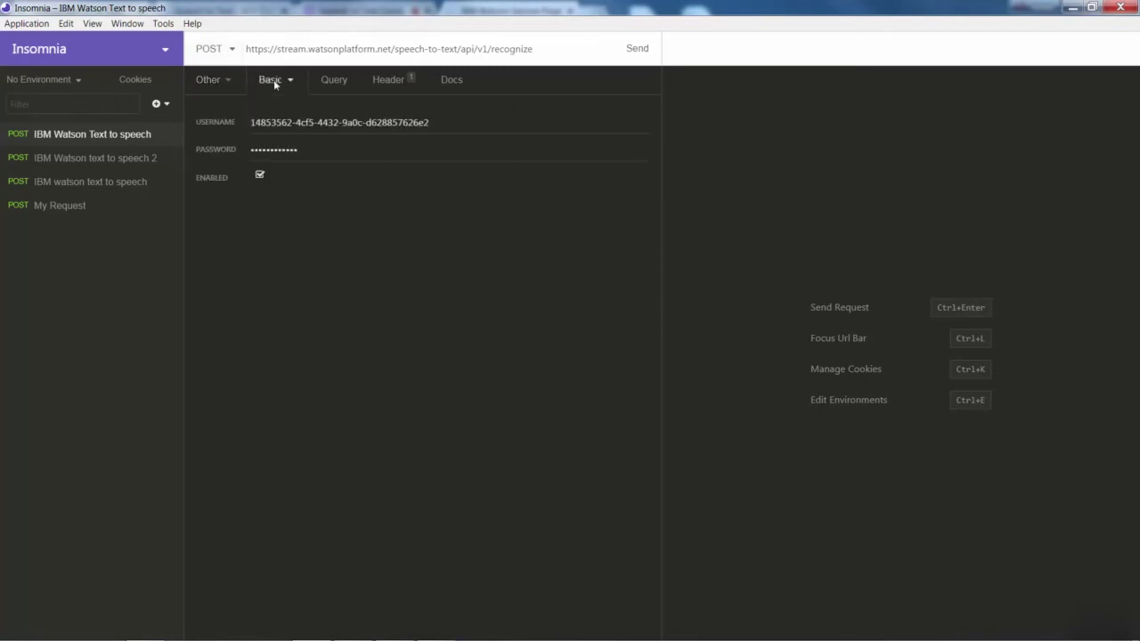
pyautogui.click(336, 81)
pyautogui.click(389, 80)
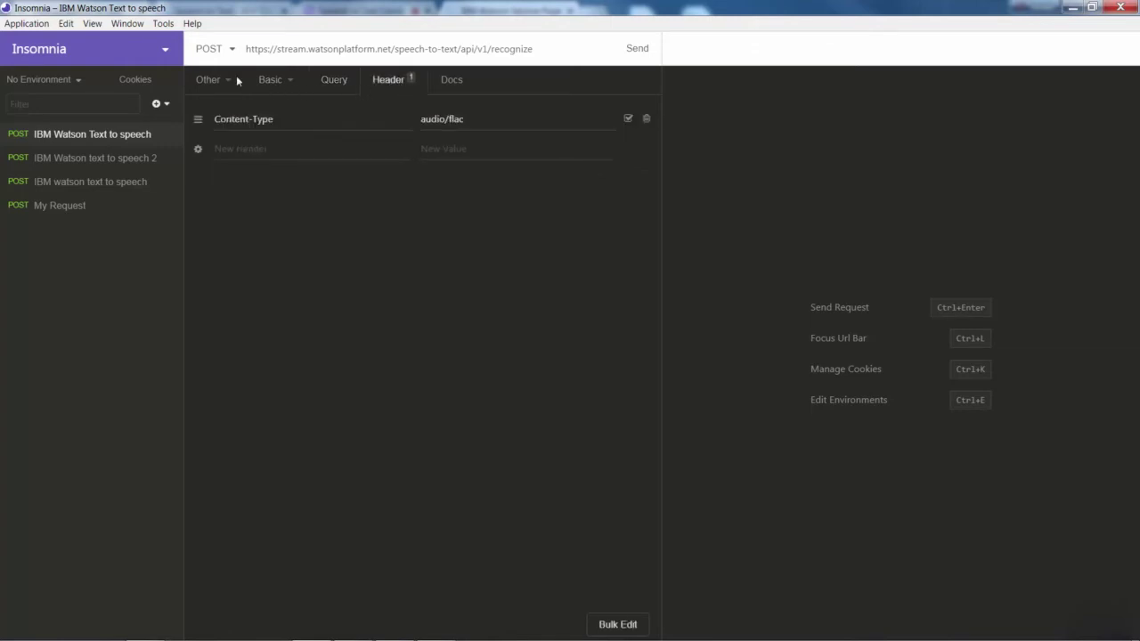
pyautogui.click(211, 79)
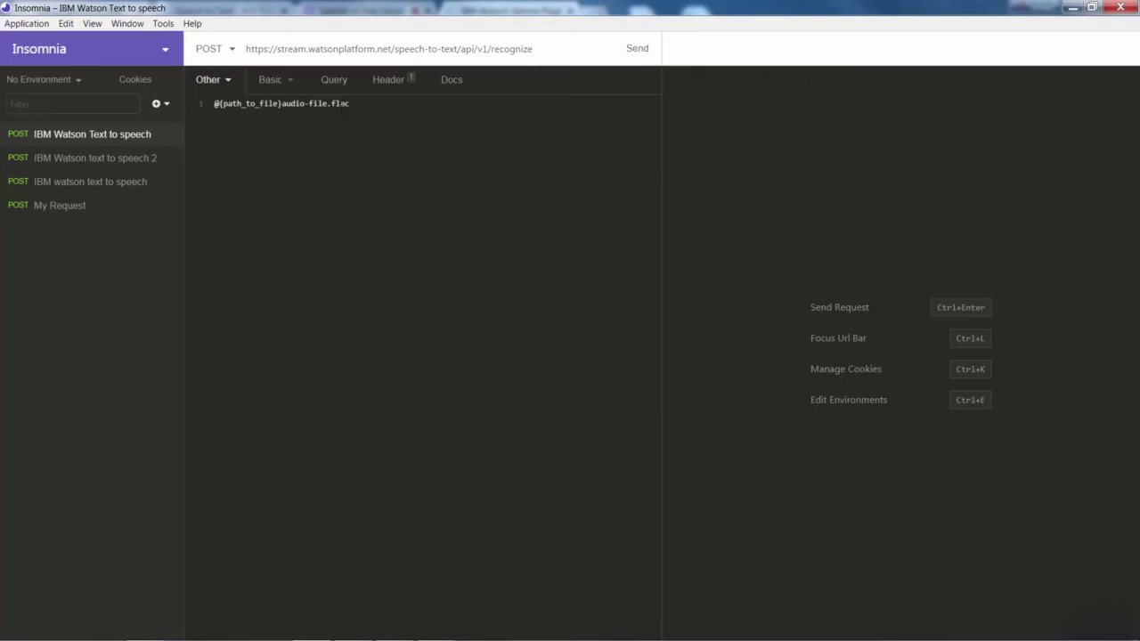
# Step: Replace the FLAC body with the T2S2 MP3 as a binary file, Content-Type audio/mpeg
pyautogui.moveTo(214, 103); pyautogui.dragTo(347, 105)
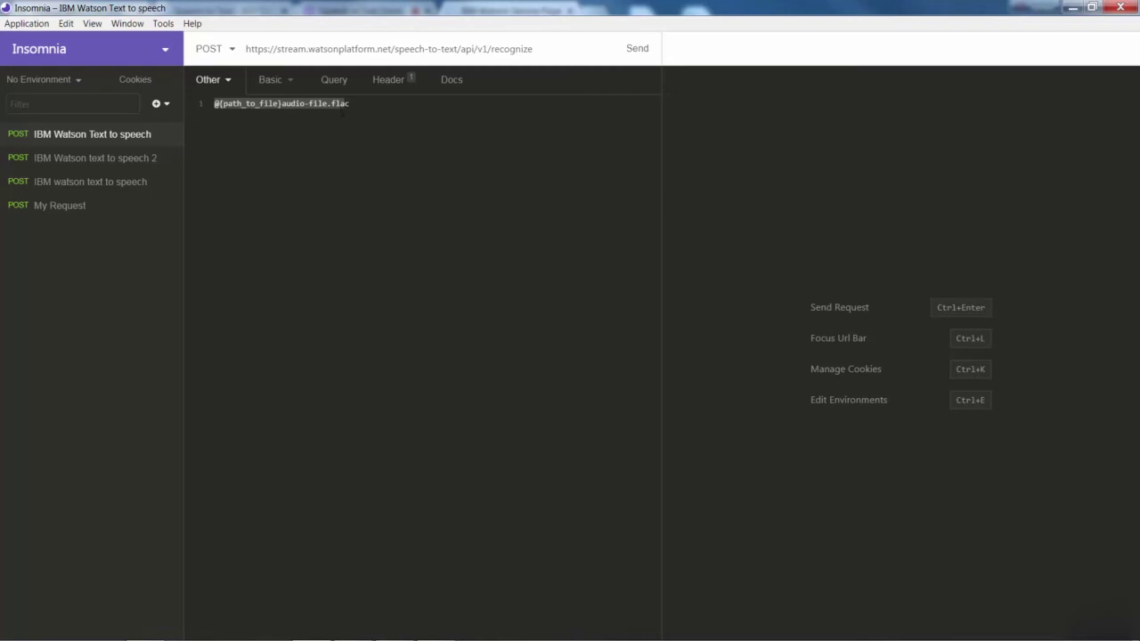
pyautogui.click(319, 128)
pyautogui.click(225, 82)
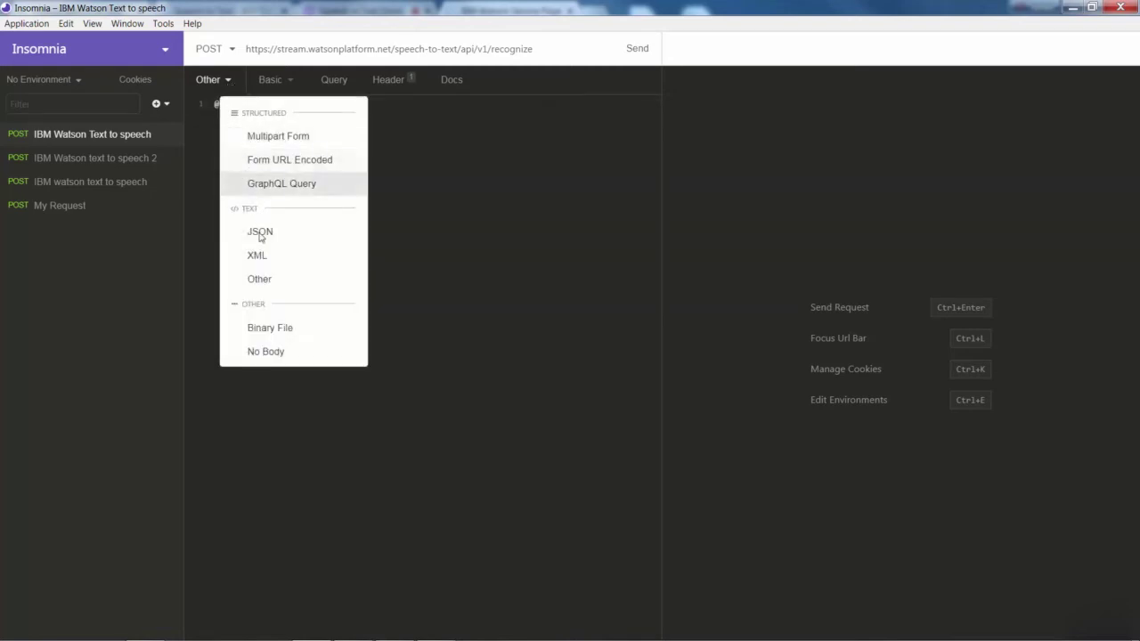
pyautogui.click(269, 328)
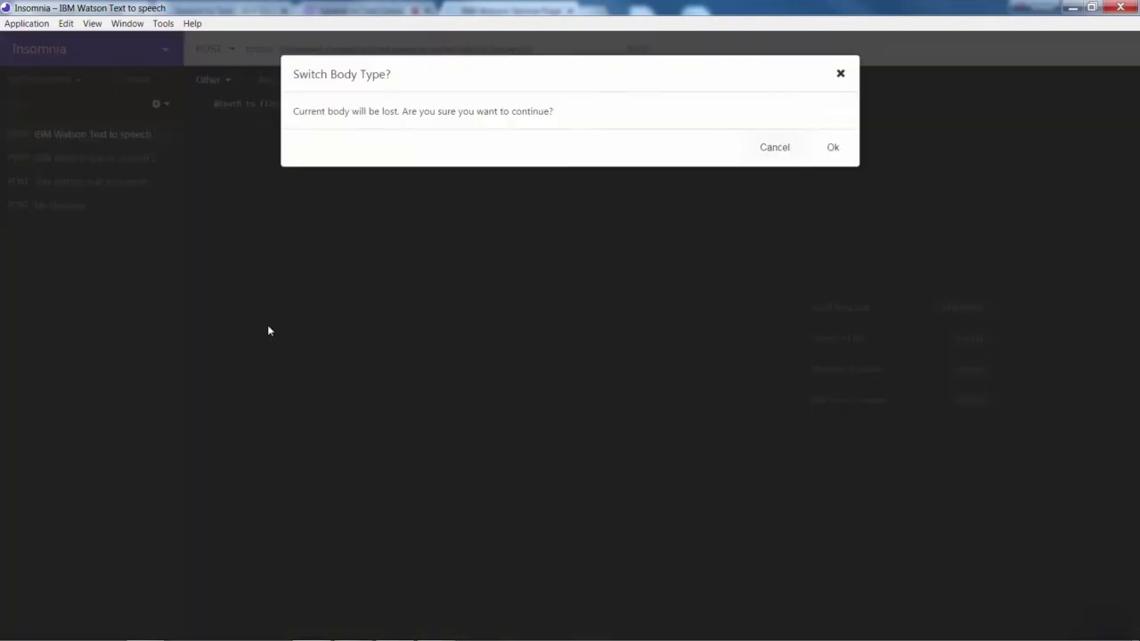
pyautogui.click(829, 149)
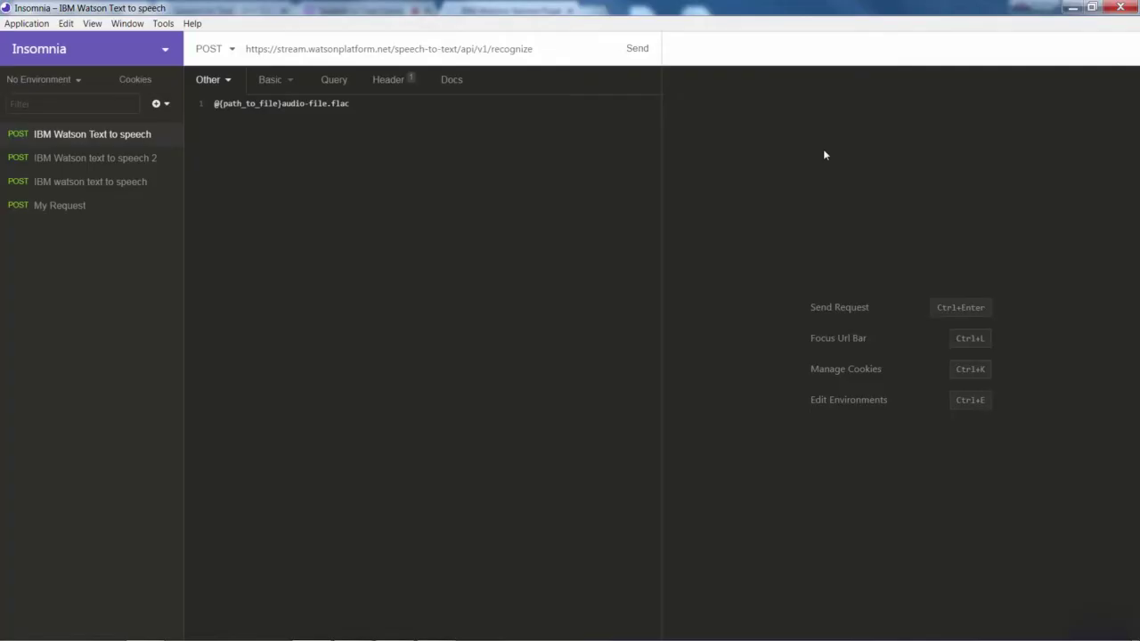
pyautogui.click(481, 172)
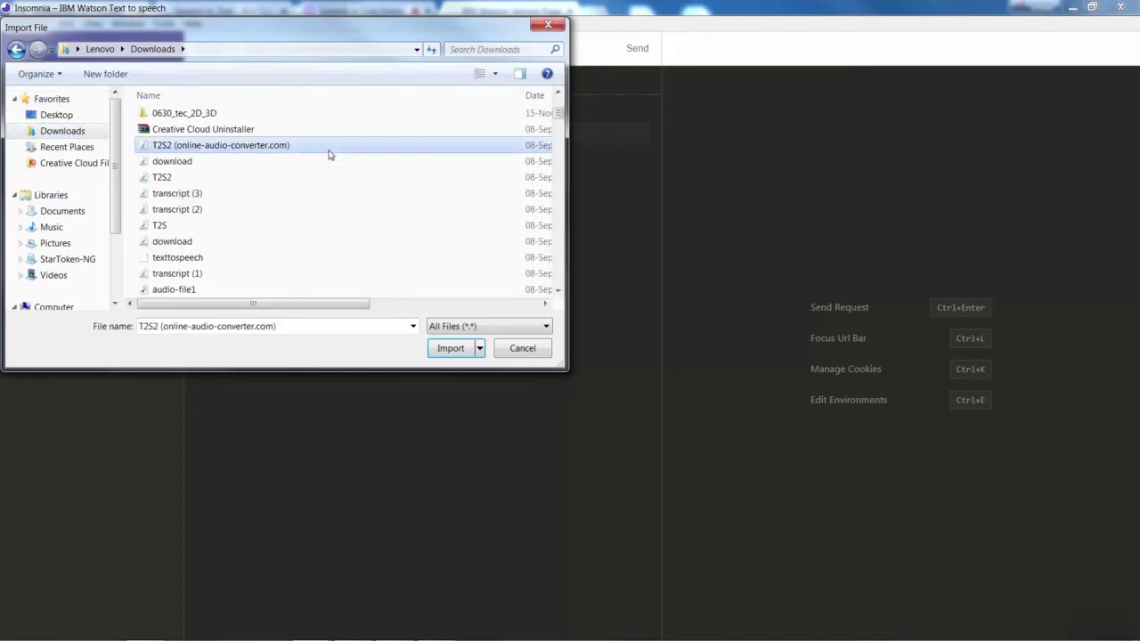
pyautogui.click(460, 353)
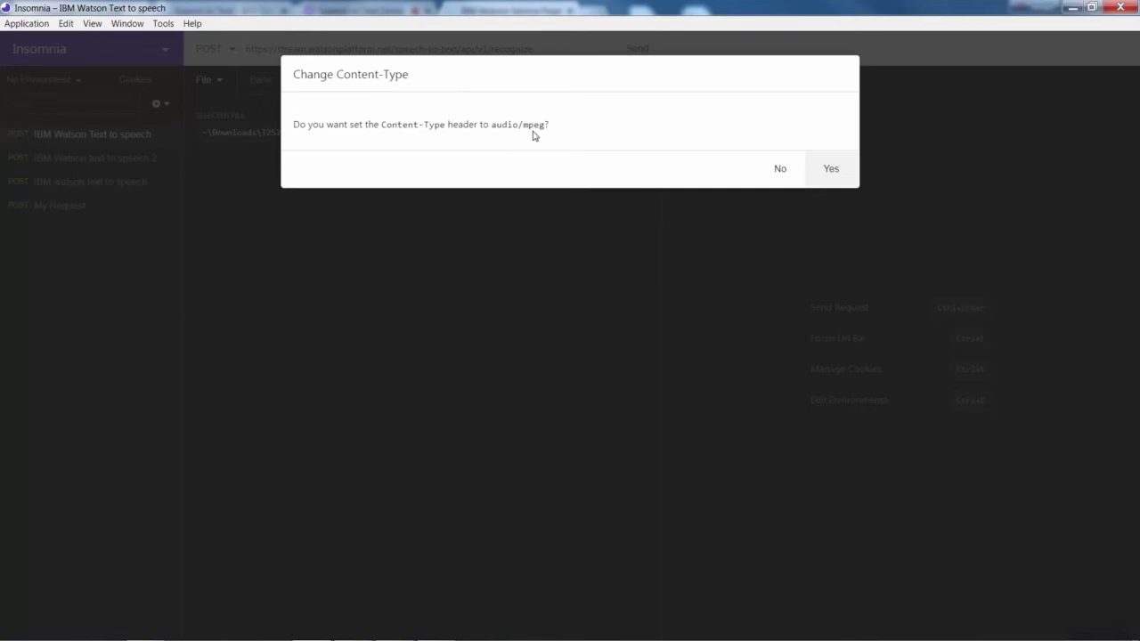
pyautogui.click(833, 170)
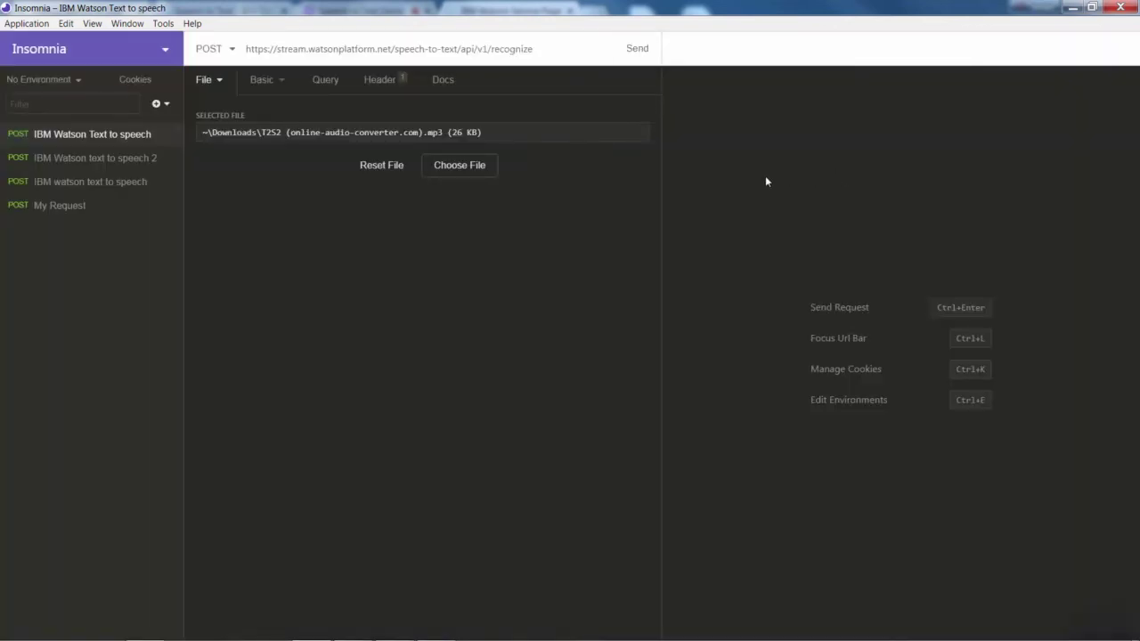
# Step: Send the recognize request and read the transcript "hello you to me folks"
pyautogui.click(634, 54)
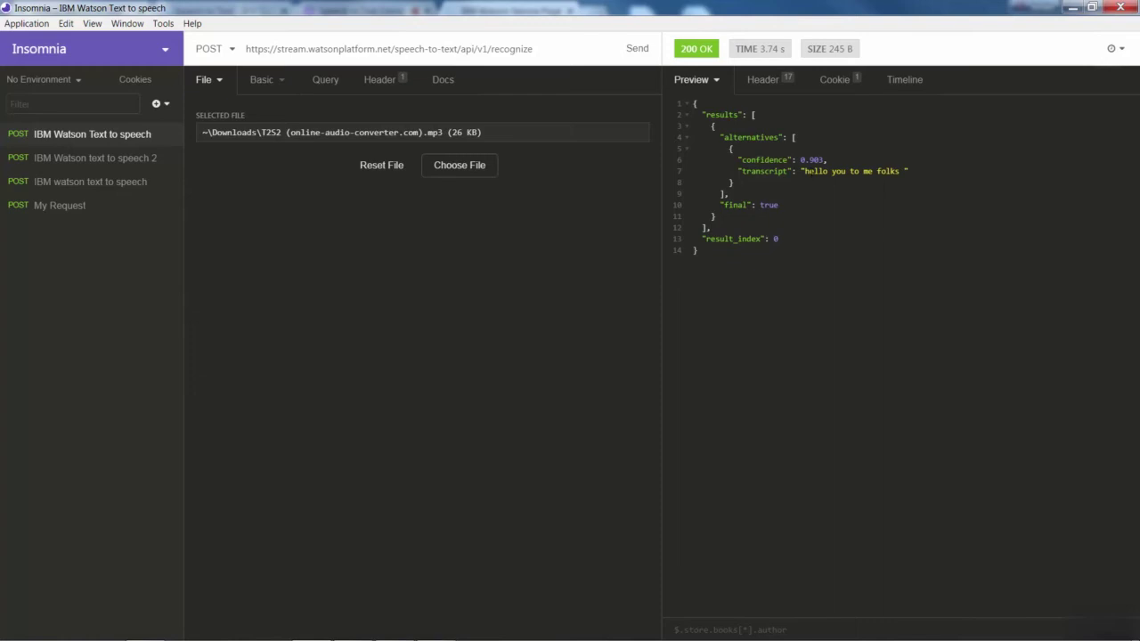
pyautogui.moveTo(805, 171); pyautogui.dragTo(898, 171)
pyautogui.click(885, 198)
# Step: Upload transcript (2).mp3, resend, and review the long 0.899-confidence transcript
pyautogui.click(463, 166)
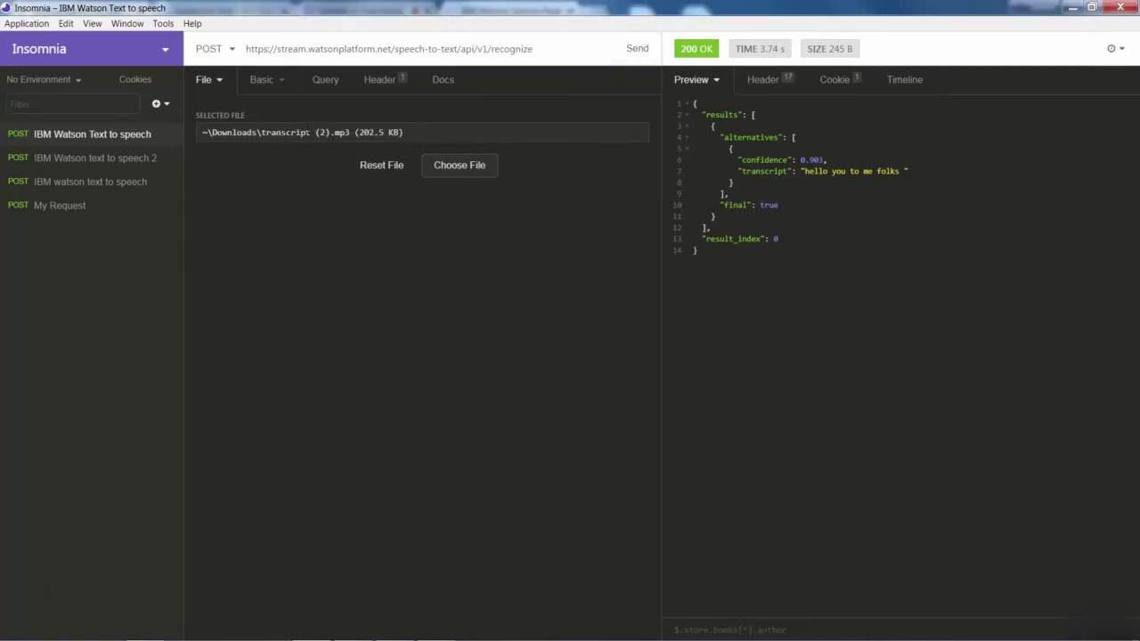
pyautogui.click(631, 53)
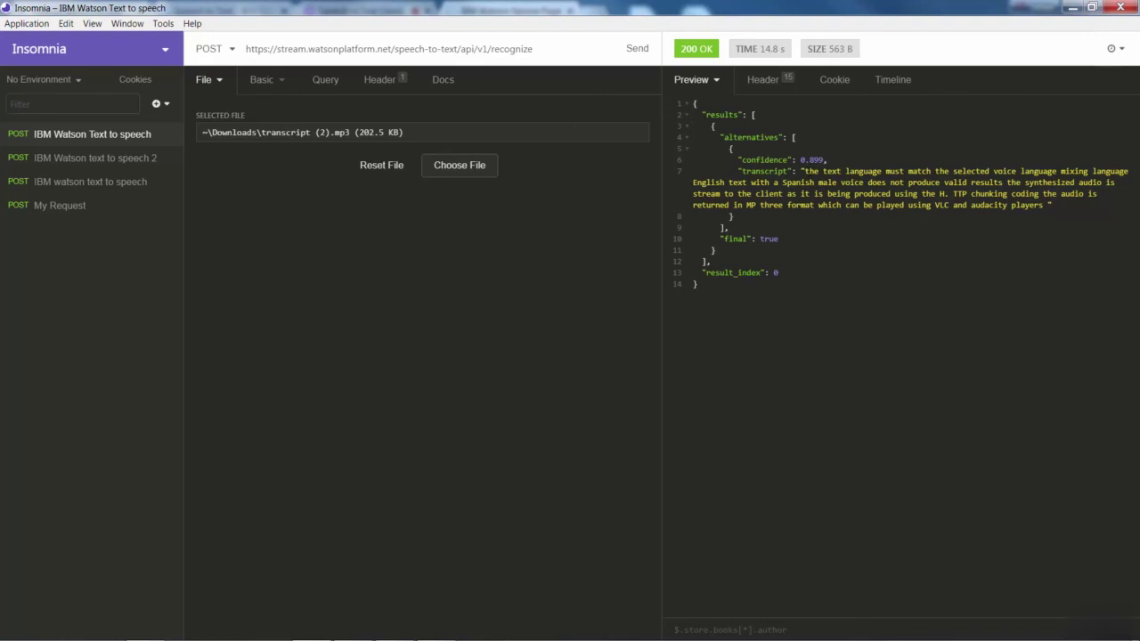
pyautogui.moveTo(803, 171); pyautogui.dragTo(1052, 205)
pyautogui.click(873, 217)
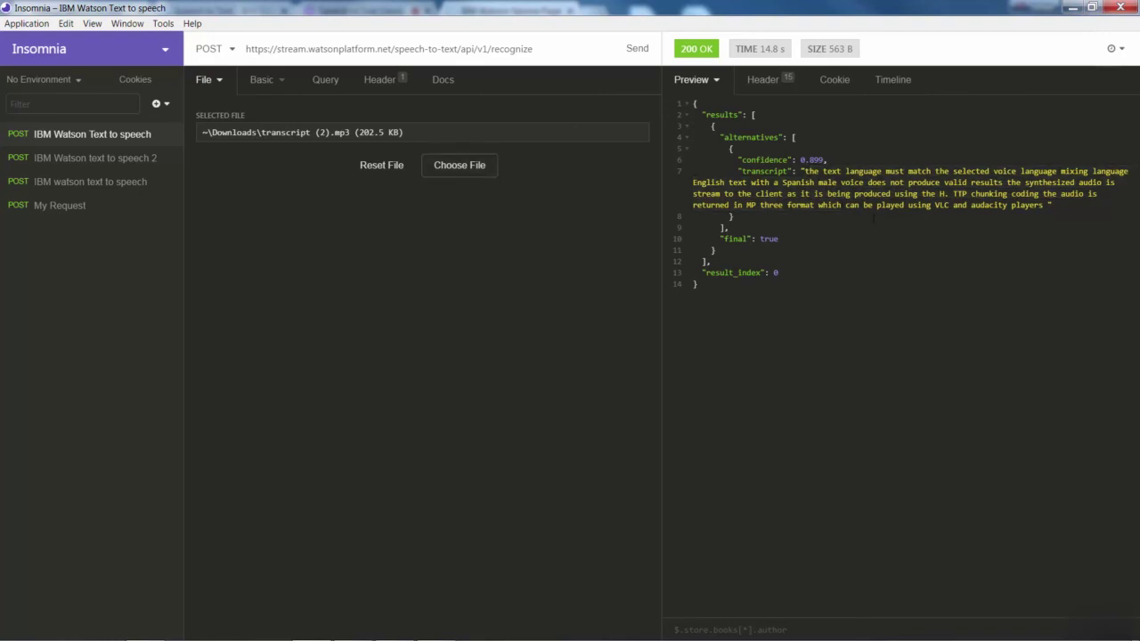